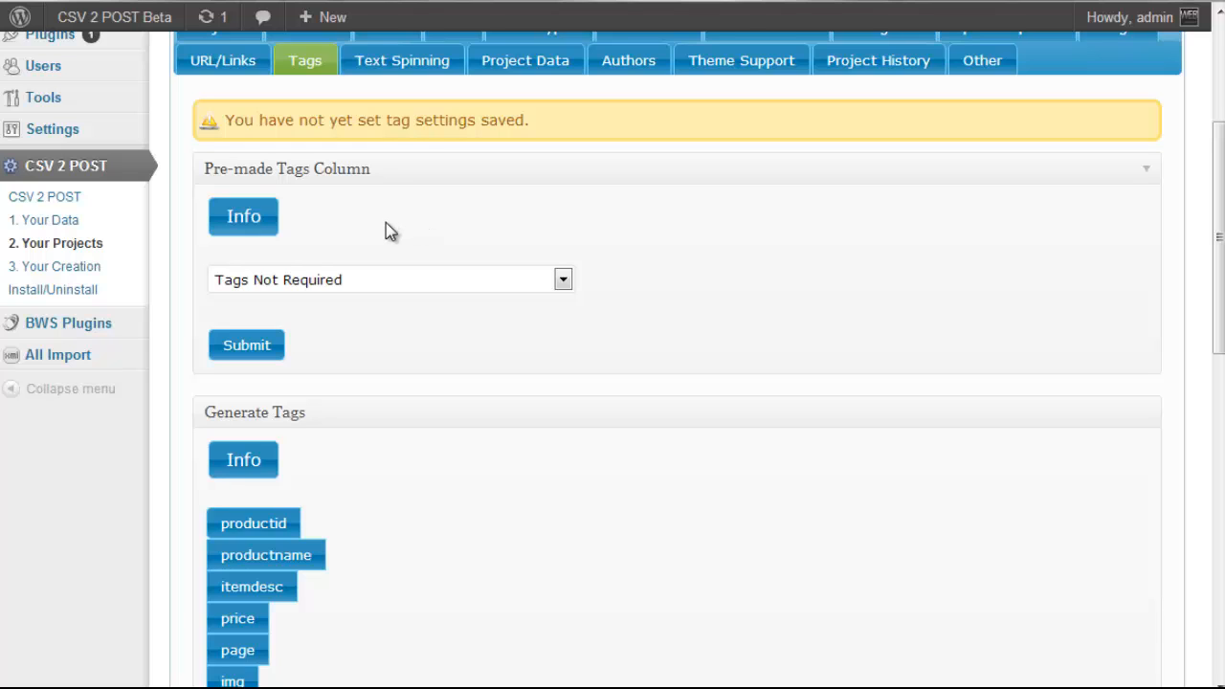
Step: Look through the tag settings page, examining the Pre-made Tags Column, Generate Tags and Tag Rules sections
{"action": "scroll", "coordinate": [386, 223], "scroll_direction": "down", "scroll_amount": 3}
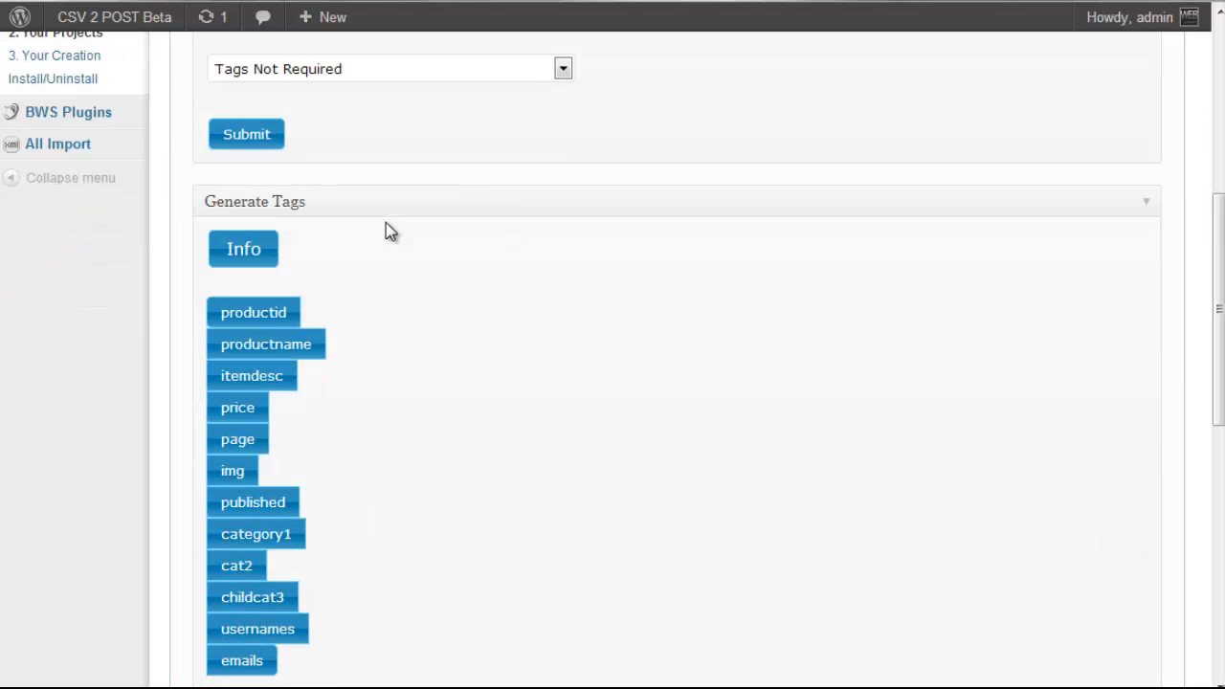
{"action": "scroll", "coordinate": [386, 231], "scroll_direction": "down", "scroll_amount": 2}
{"action": "scroll", "coordinate": [386, 231], "scroll_direction": "down", "scroll_amount": 3}
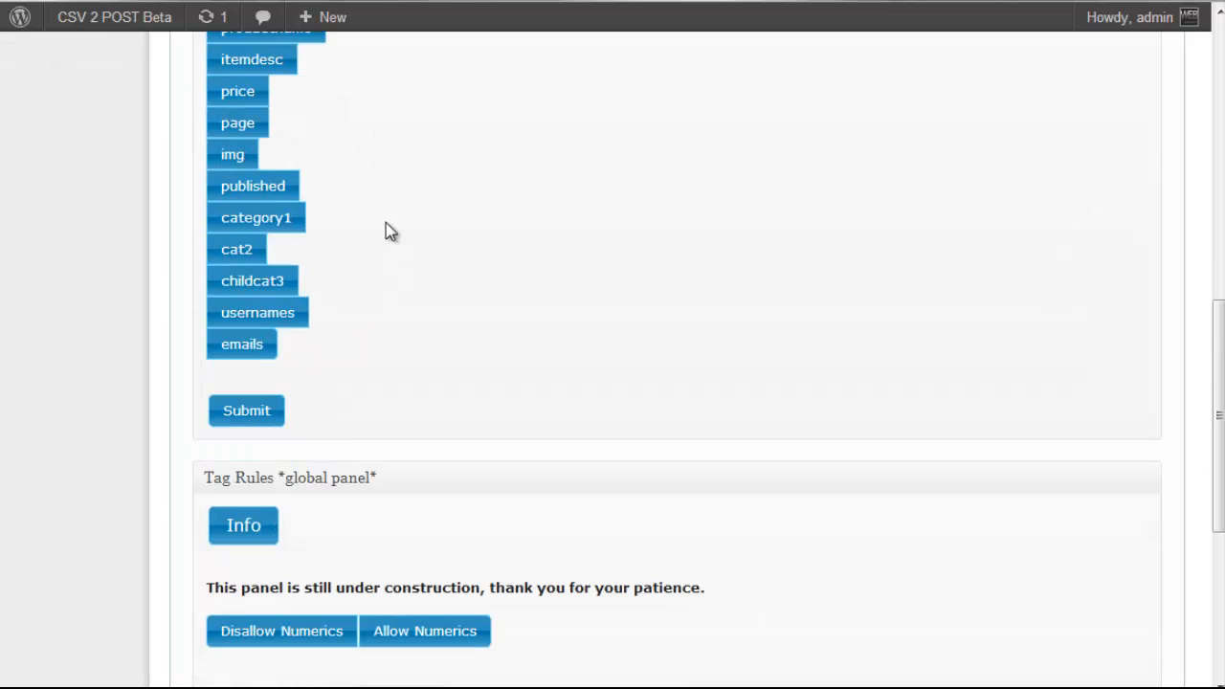
{"action": "scroll", "coordinate": [388, 228], "scroll_direction": "down", "scroll_amount": 5}
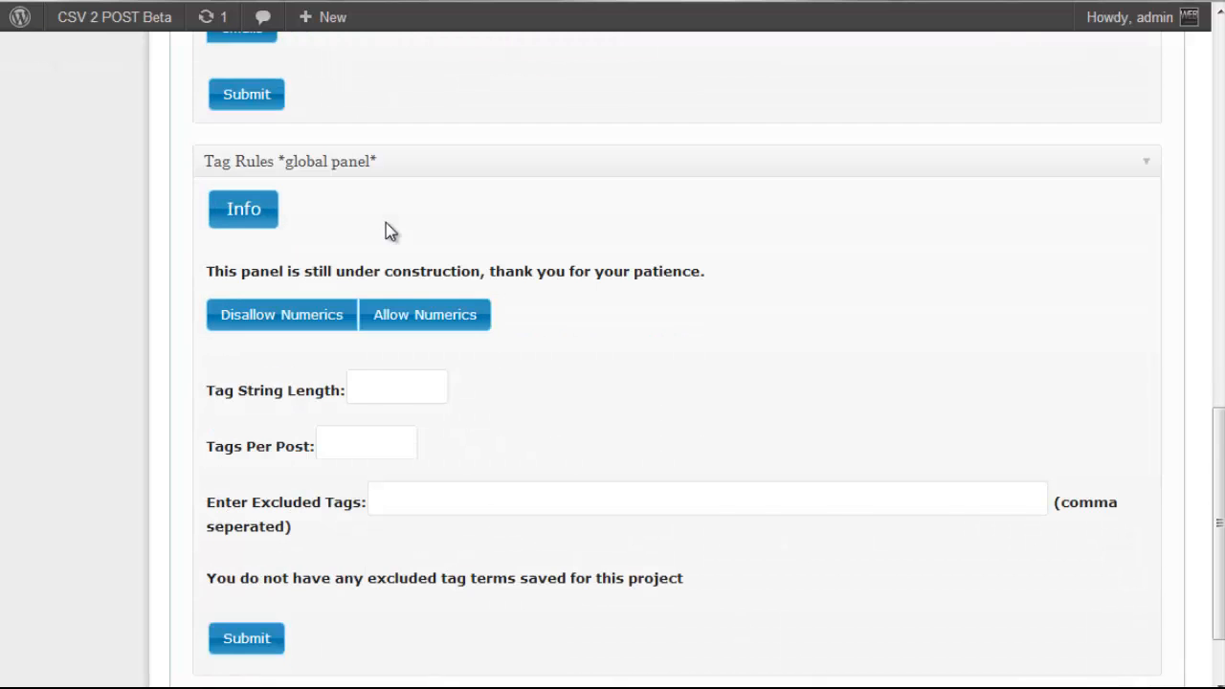
{"action": "scroll", "coordinate": [388, 228], "scroll_direction": "down", "scroll_amount": 2}
{"action": "scroll", "coordinate": [390, 233], "scroll_direction": "up", "scroll_amount": 1}
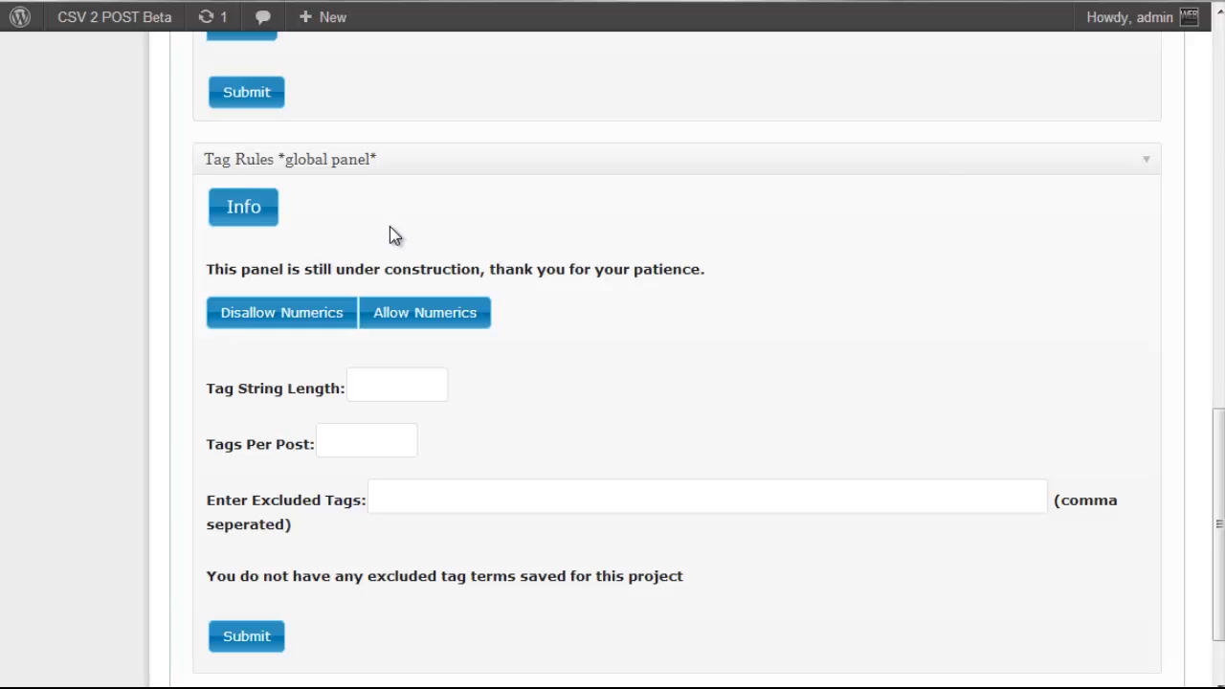
{"action": "scroll", "coordinate": [419, 393], "scroll_direction": "up", "scroll_amount": 9}
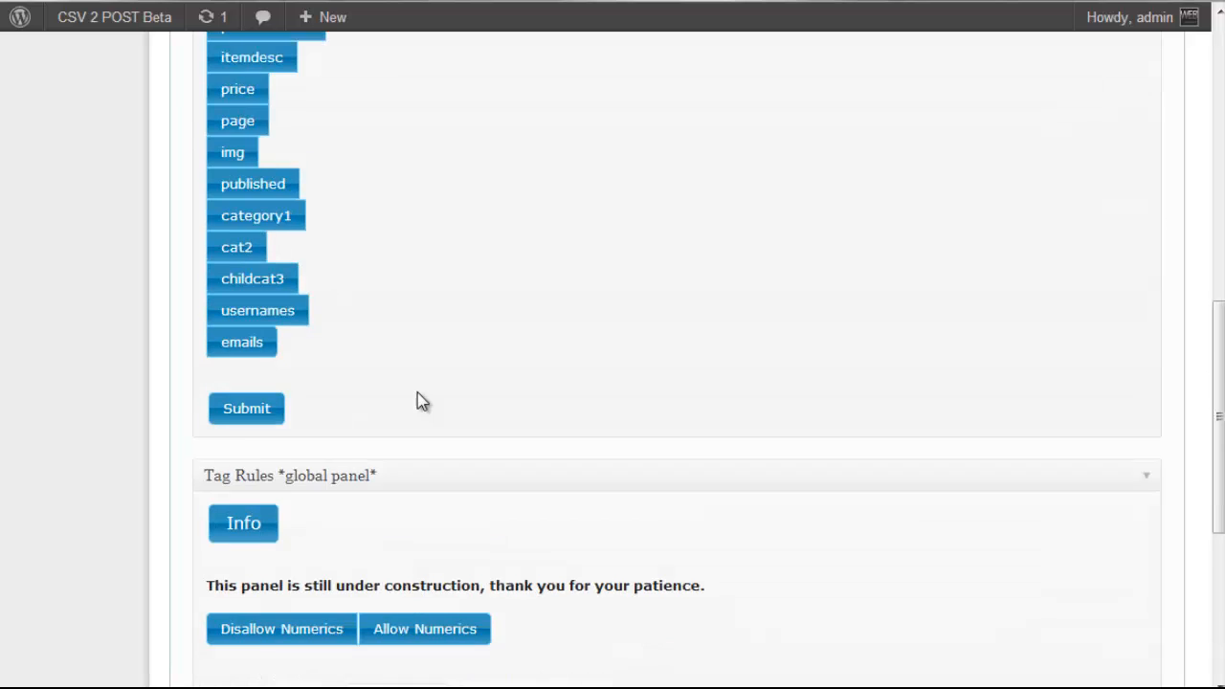
{"action": "scroll", "coordinate": [418, 393], "scroll_direction": "up", "scroll_amount": 1}
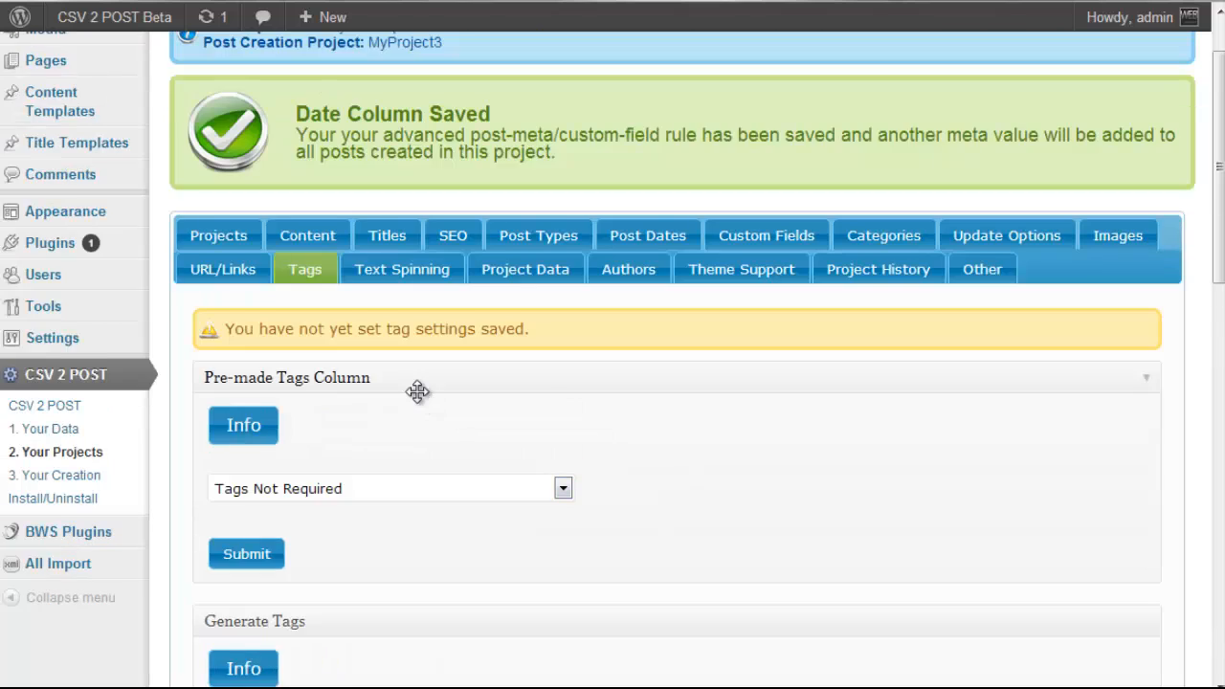
{"action": "scroll", "coordinate": [418, 394], "scroll_direction": "down", "scroll_amount": 2}
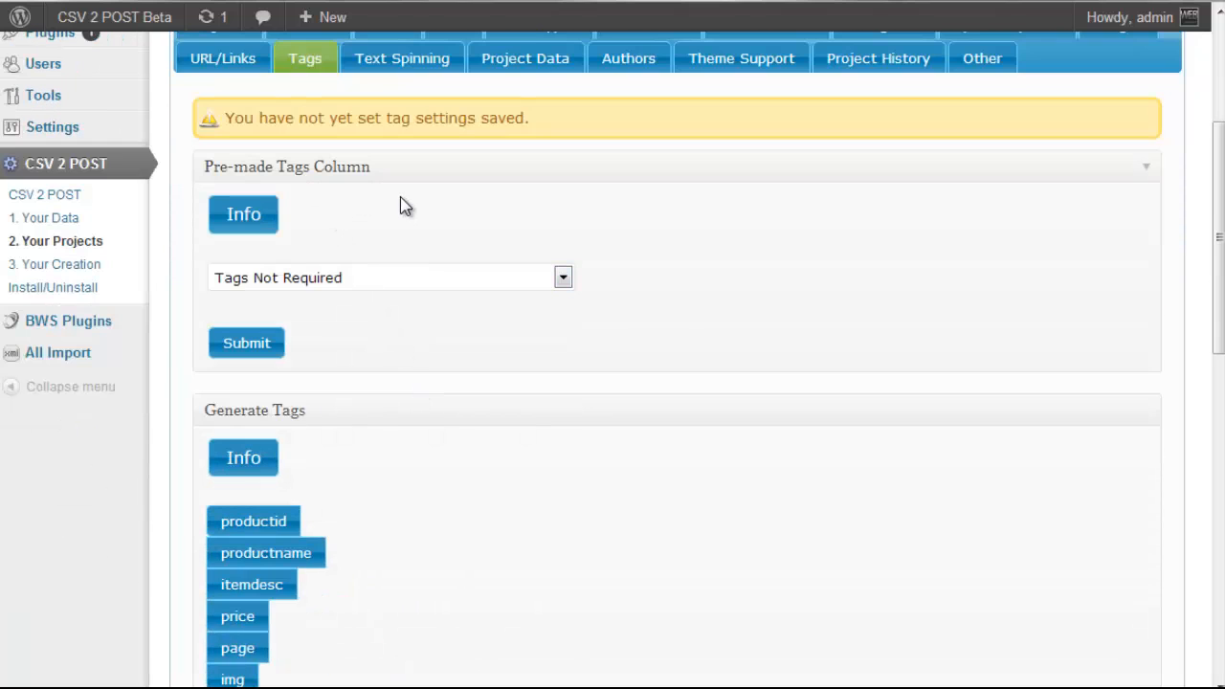
Step: Choose csv2post_f4cy50 - img as the project's pre-made tags column
{"action": "left_click", "coordinate": [414, 284]}
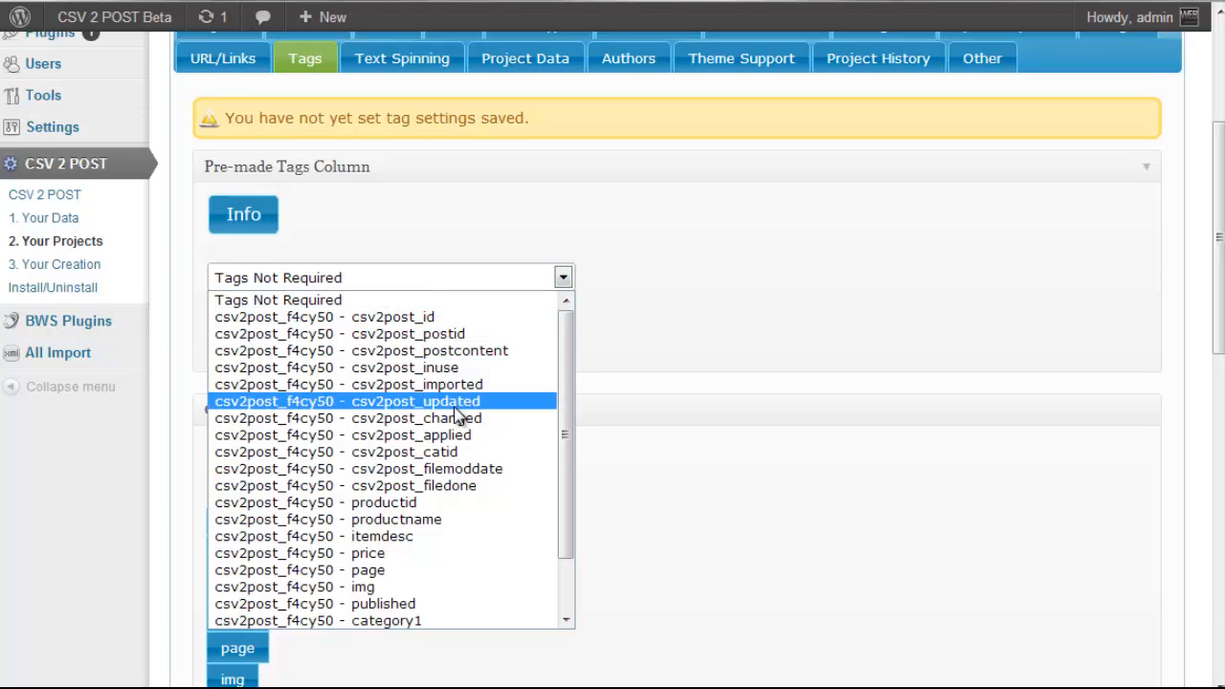
{"action": "scroll", "coordinate": [461, 426], "scroll_direction": "down", "scroll_amount": 2}
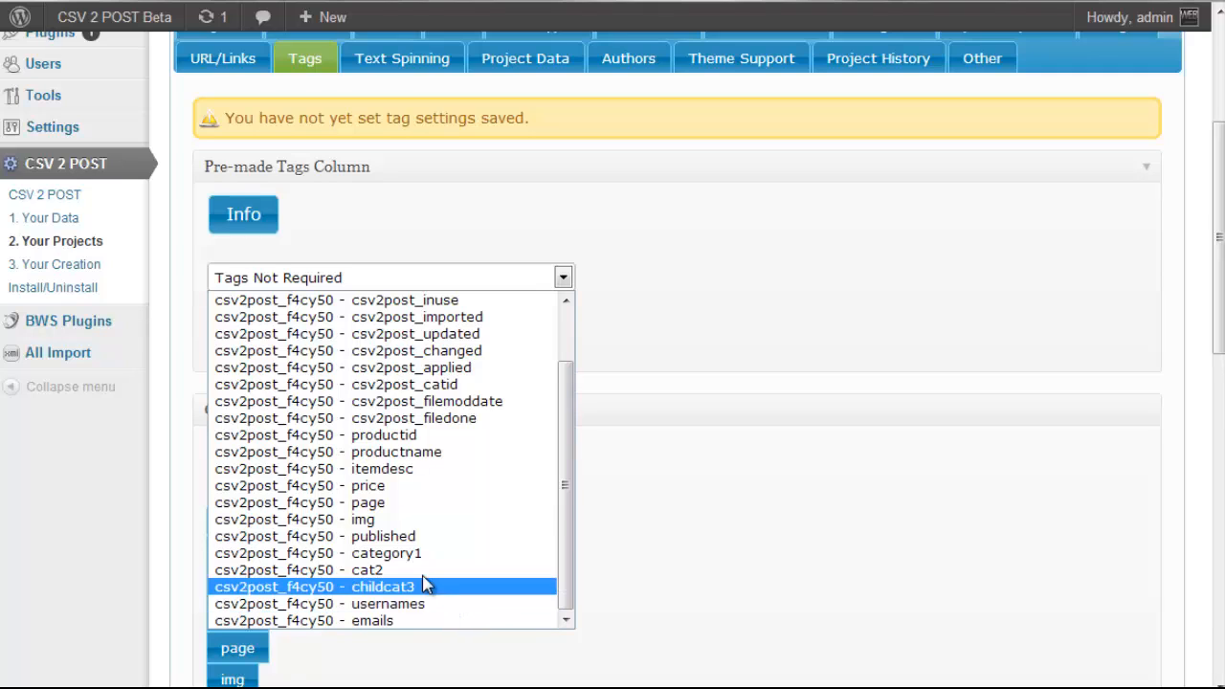
{"action": "left_click", "coordinate": [425, 523]}
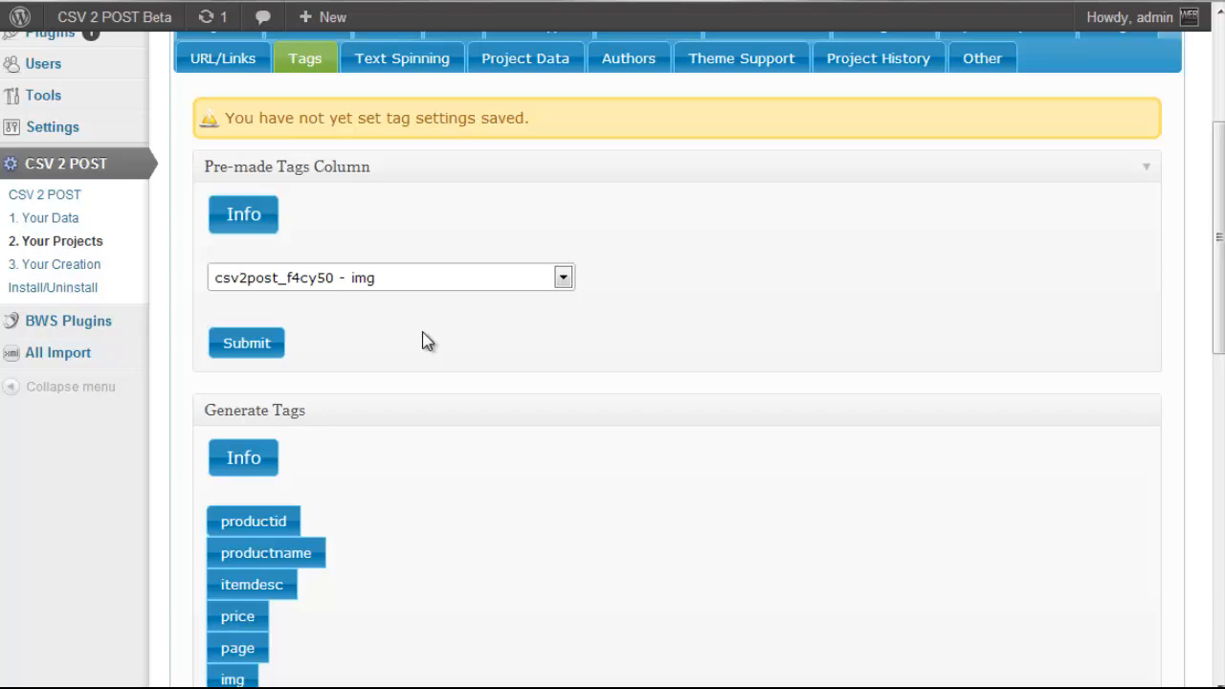
{"action": "left_click", "coordinate": [279, 346]}
Step: Select productname, itemdesc, category1, cat2 and childcat3 as the columns for generating tags, leaving img unselected
{"action": "scroll", "coordinate": [492, 351], "scroll_direction": "down", "scroll_amount": 3}
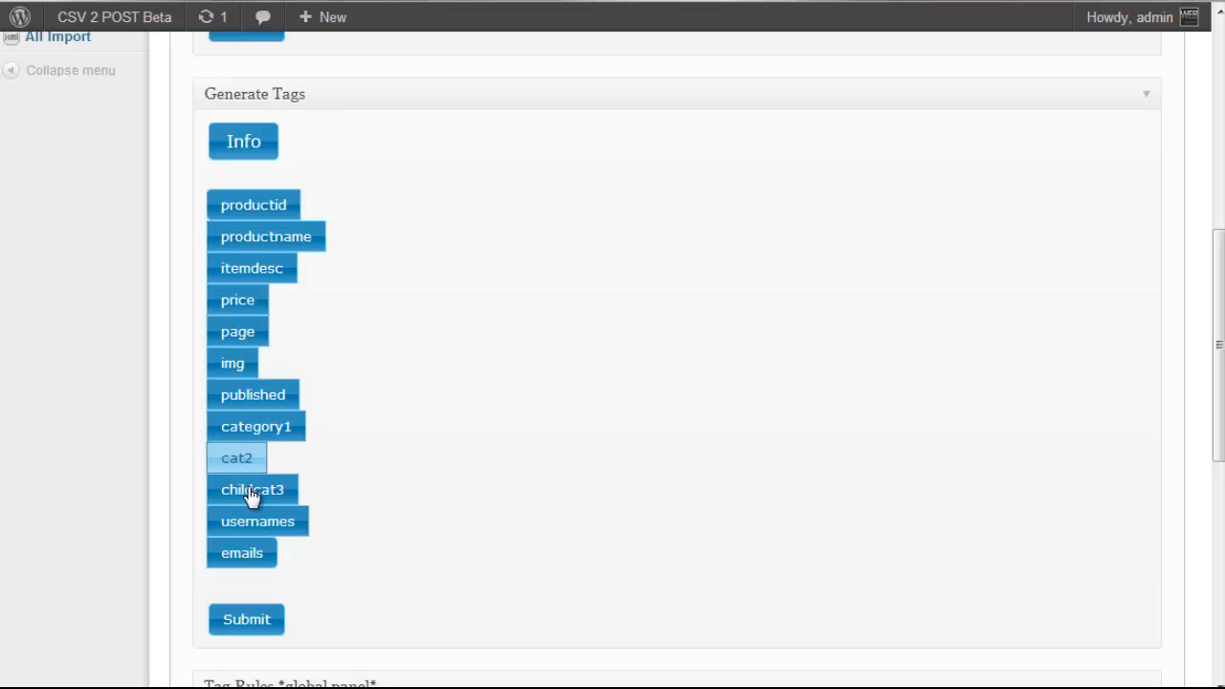
{"action": "scroll", "coordinate": [277, 450], "scroll_direction": "up", "scroll_amount": 3}
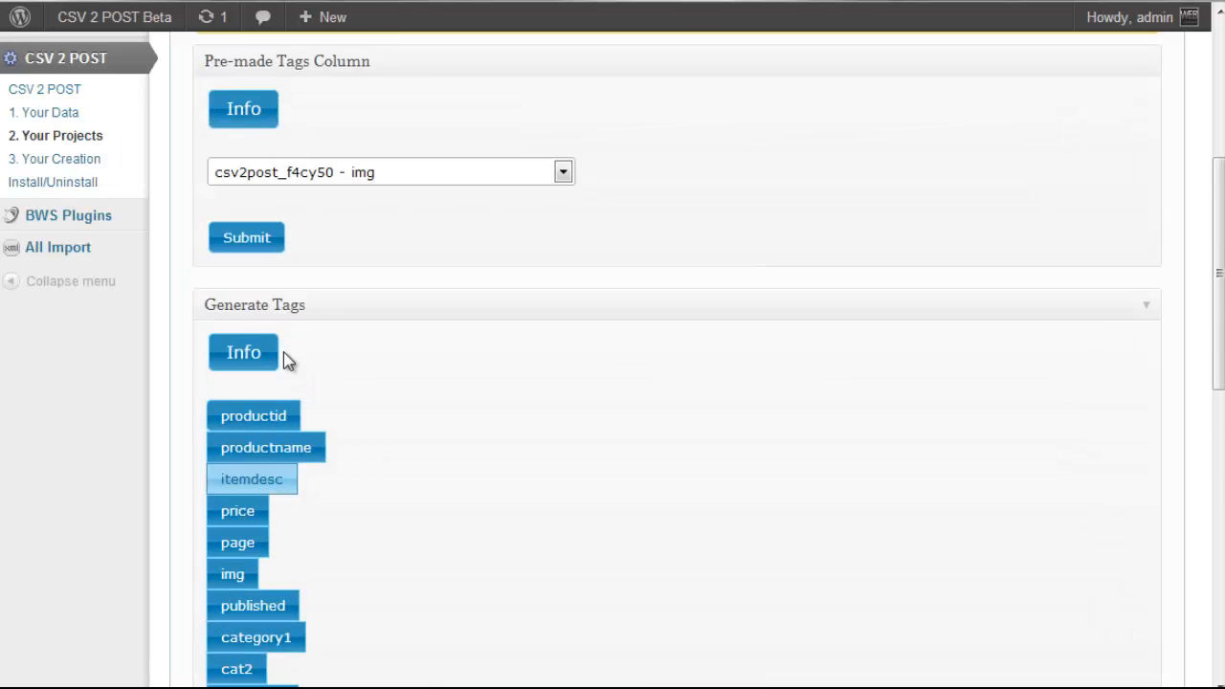
{"action": "scroll", "coordinate": [339, 275], "scroll_direction": "down", "scroll_amount": 3}
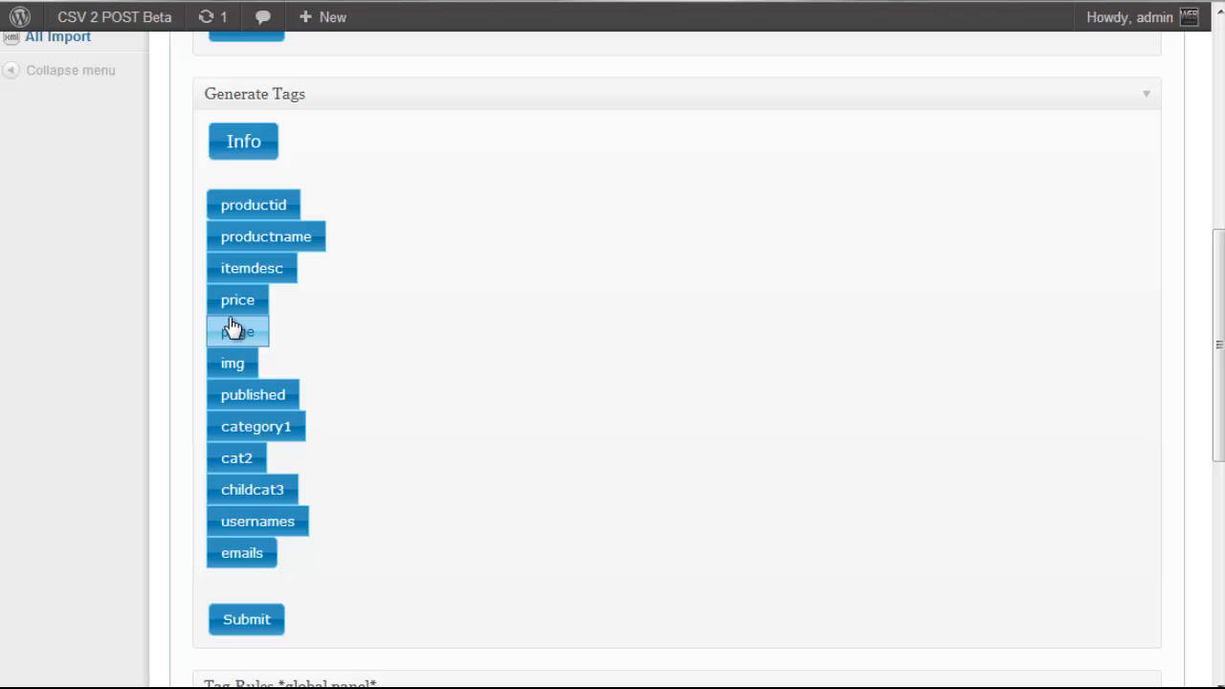
{"action": "left_click", "coordinate": [233, 364]}
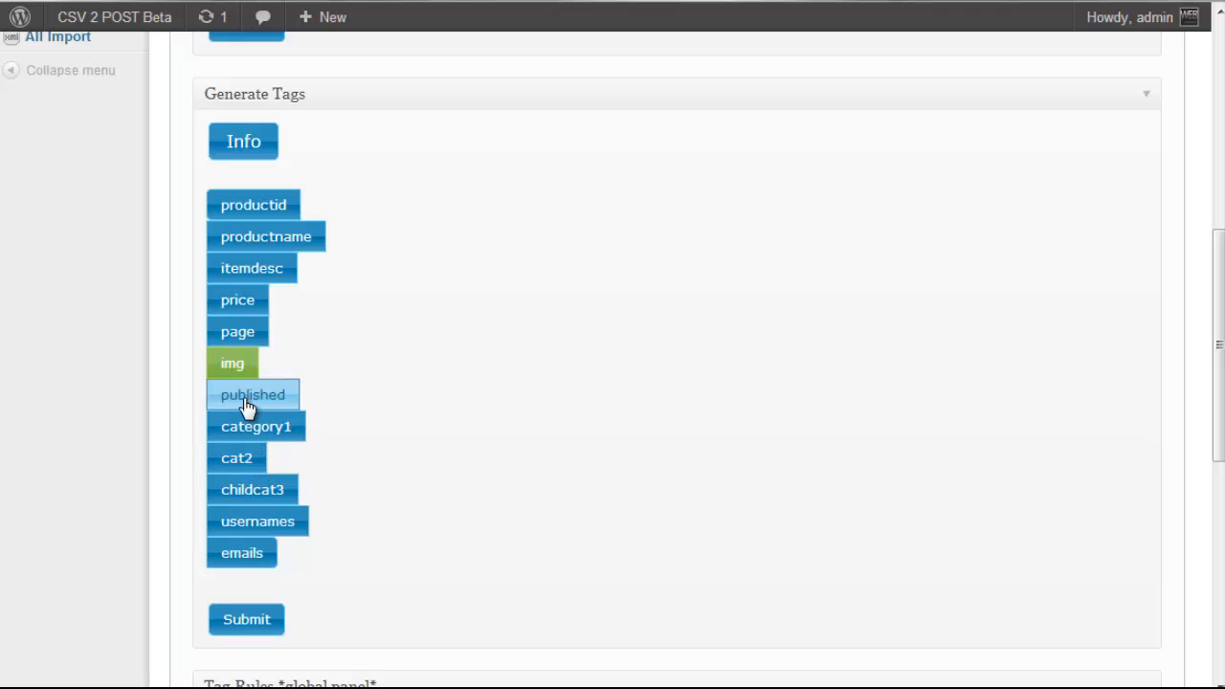
{"action": "left_click", "coordinate": [280, 433]}
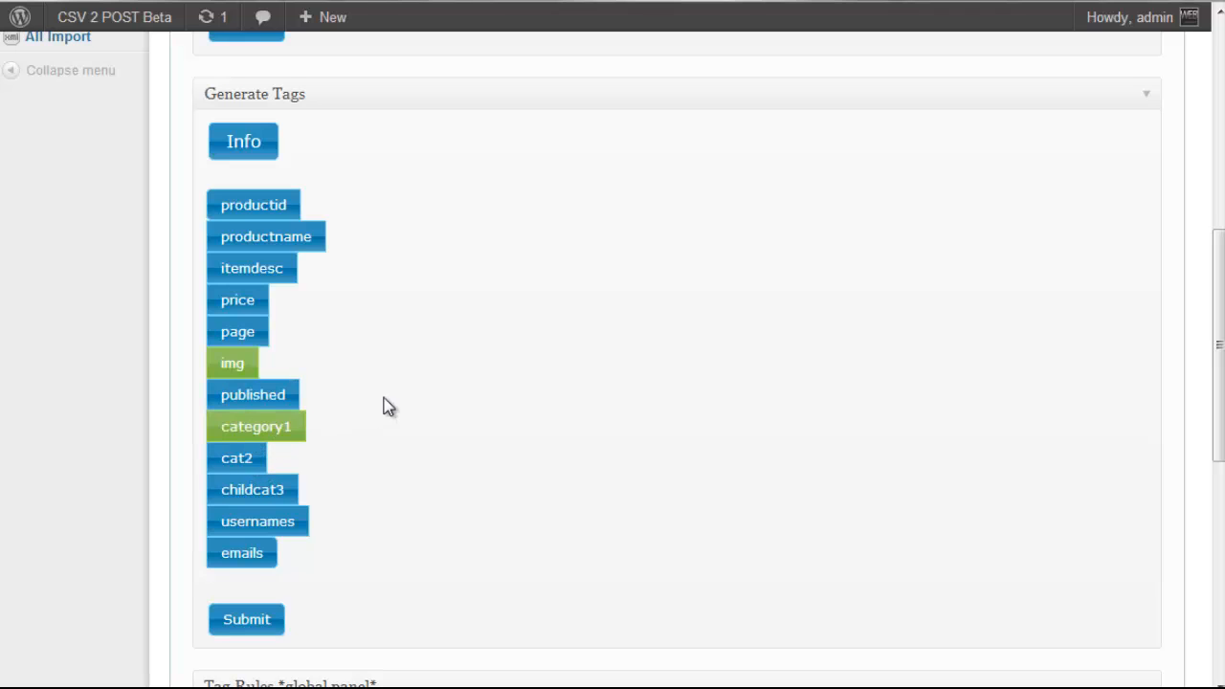
{"action": "left_click", "coordinate": [262, 367]}
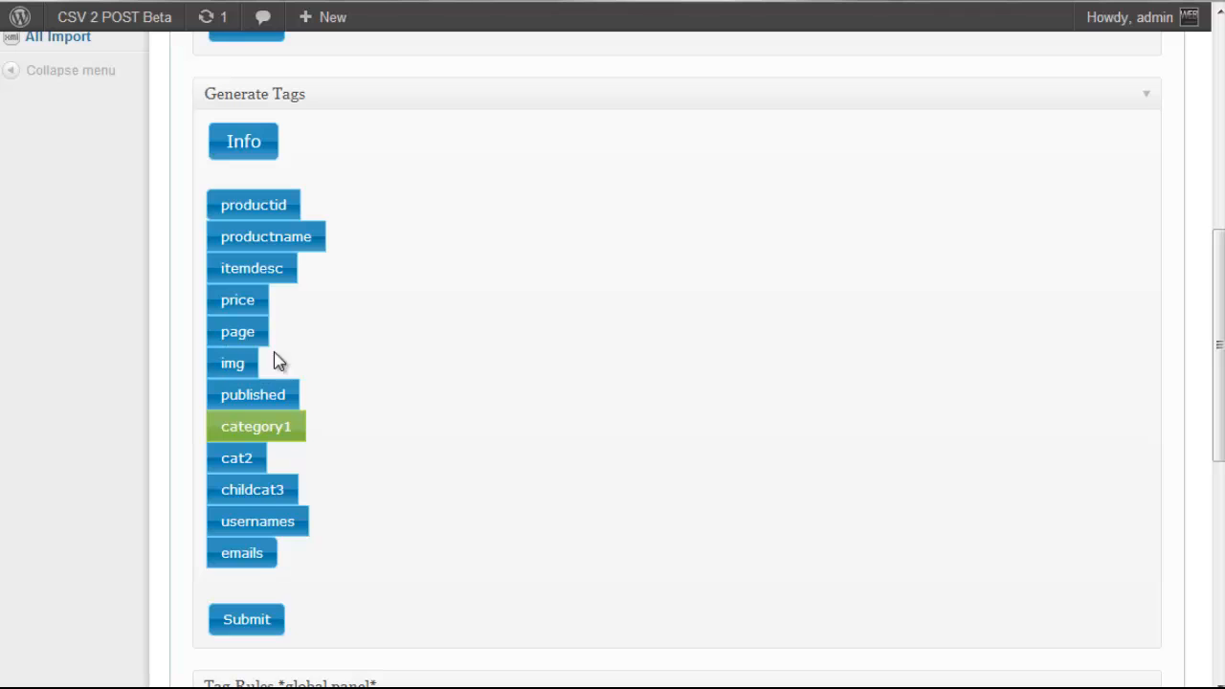
{"action": "left_click", "coordinate": [280, 273]}
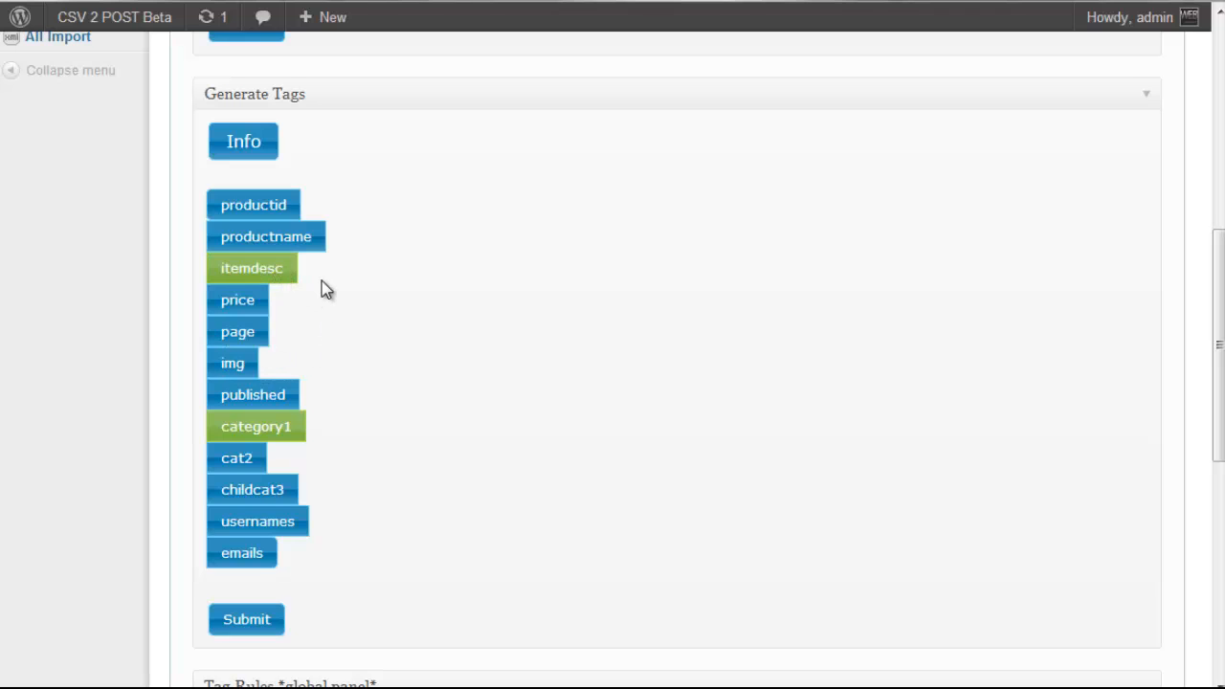
{"action": "left_click", "coordinate": [293, 245]}
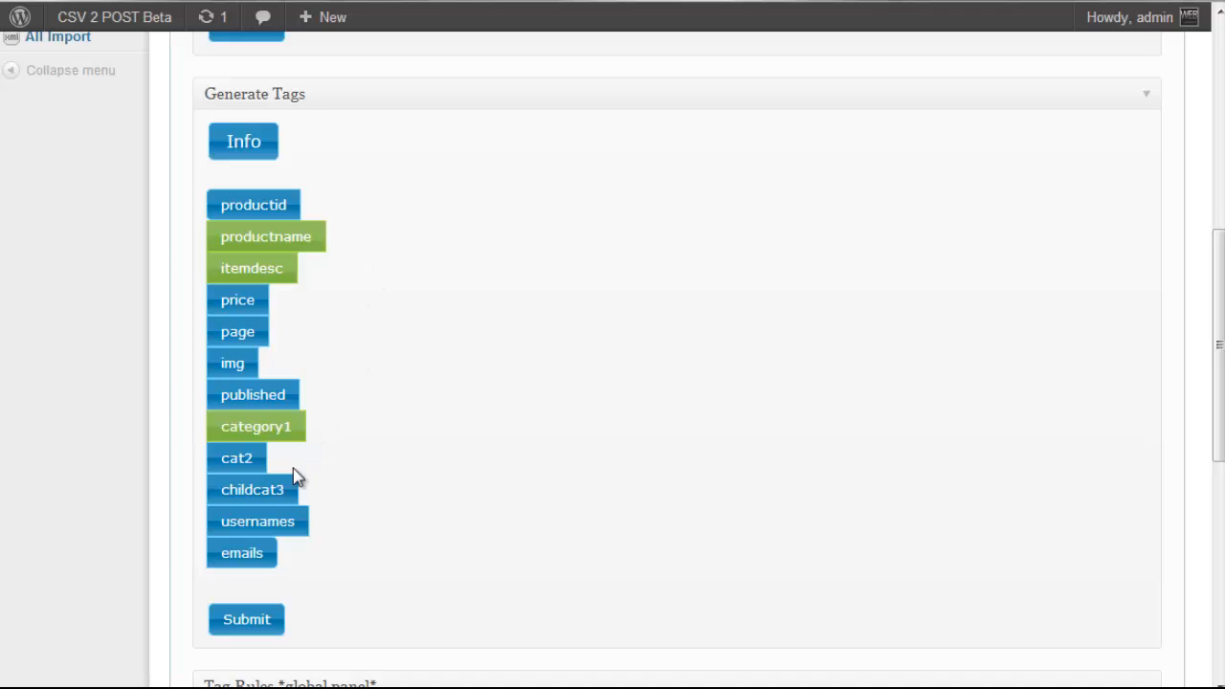
{"action": "left_click", "coordinate": [251, 461]}
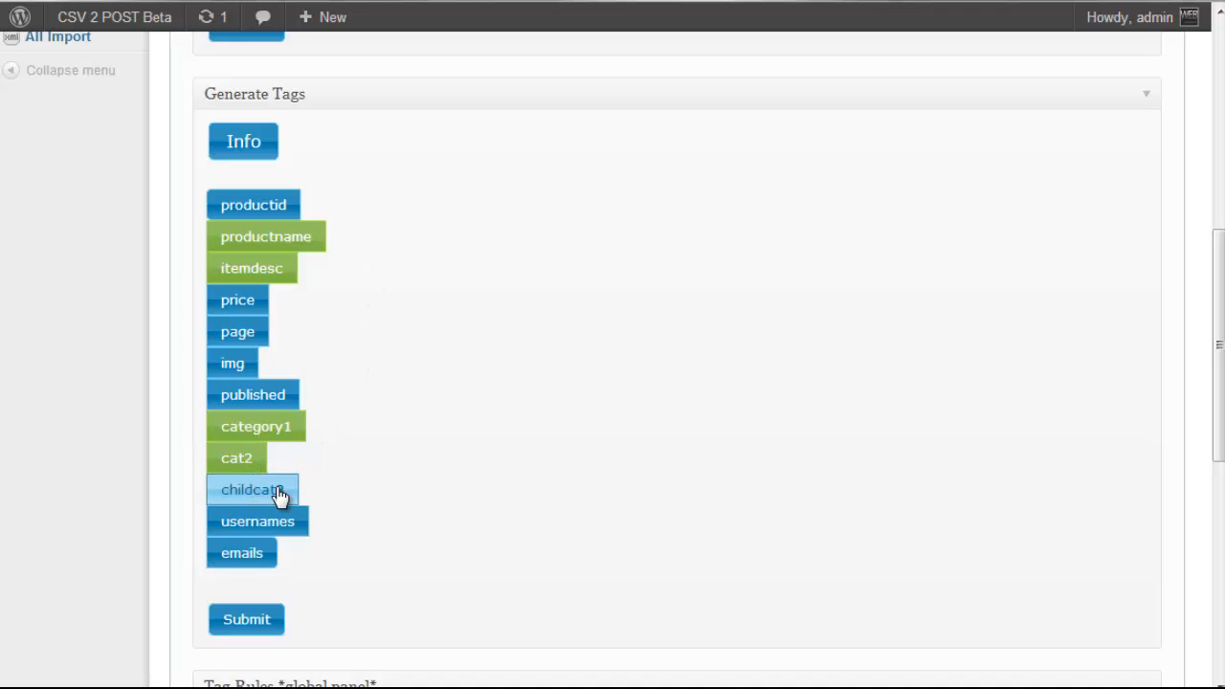
{"action": "left_click", "coordinate": [289, 495]}
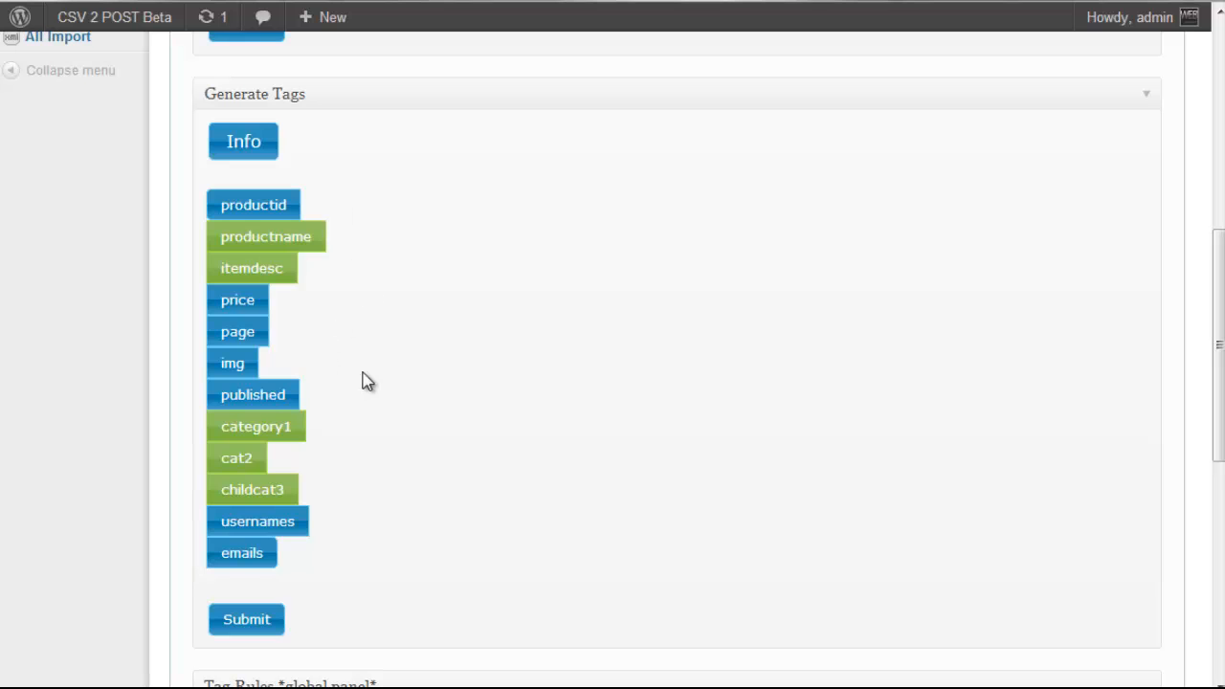
Step: Set the global tag rules to disallow numerics, trying the allow option in between
{"action": "scroll", "coordinate": [367, 380], "scroll_direction": "down", "scroll_amount": 5}
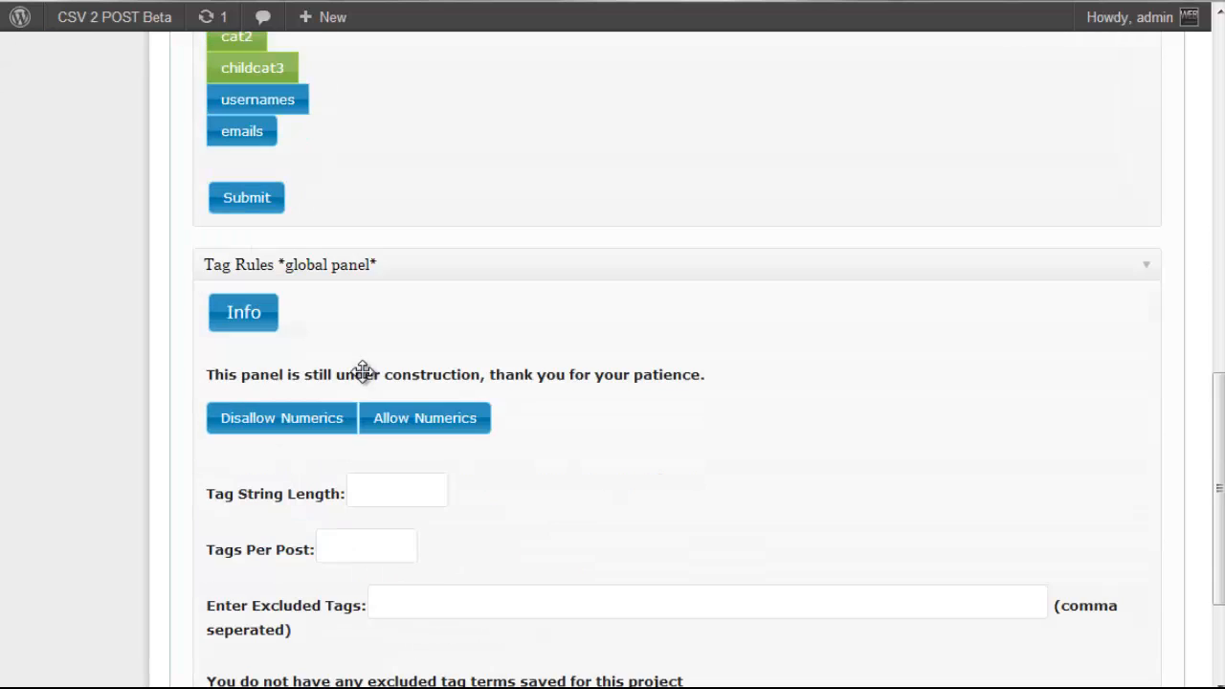
{"action": "scroll", "coordinate": [402, 386], "scroll_direction": "down", "scroll_amount": 3}
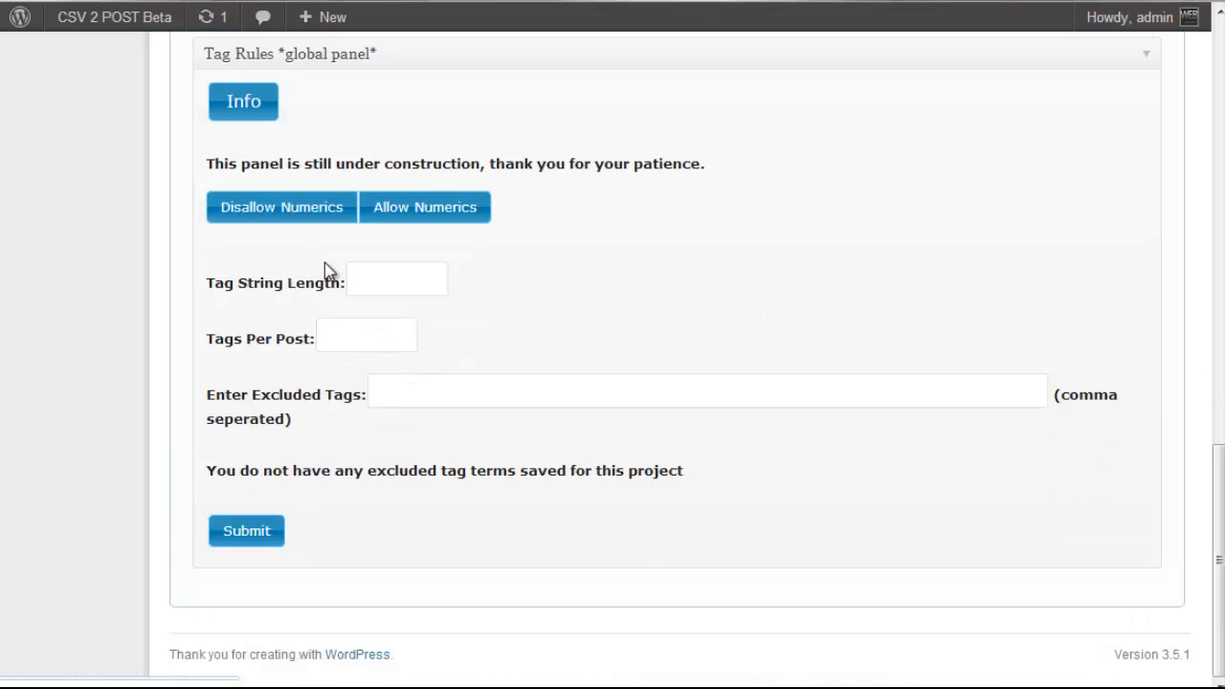
{"action": "left_click", "coordinate": [259, 218]}
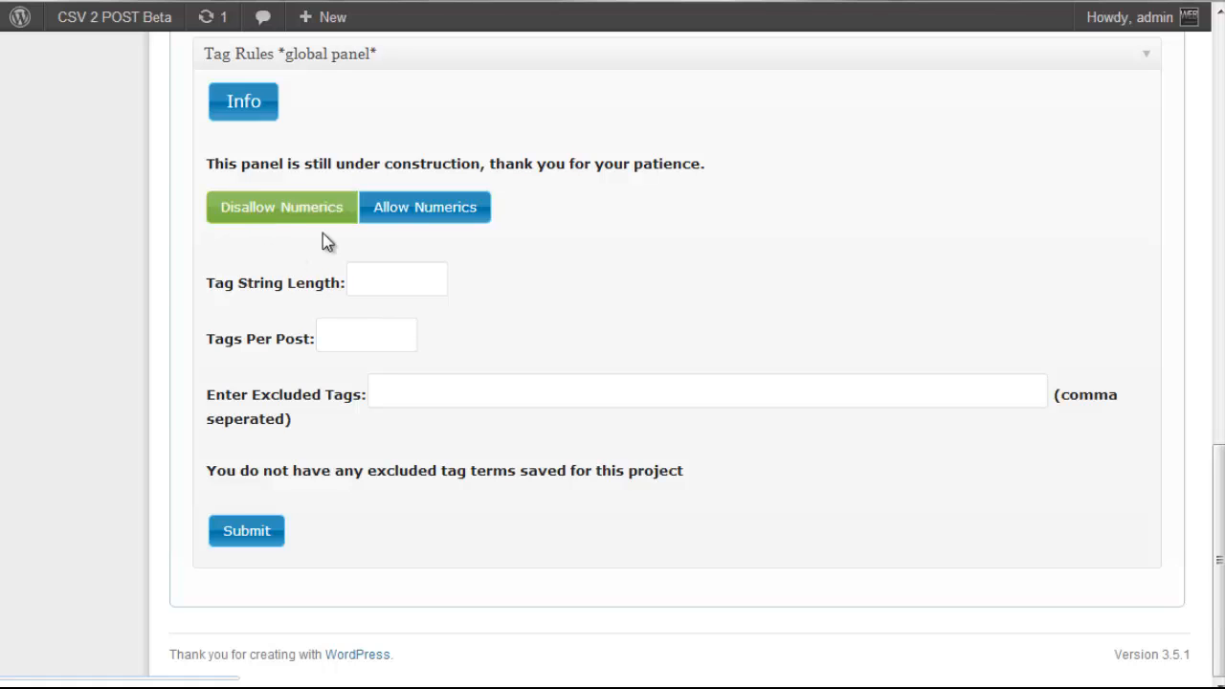
{"action": "double_click", "coordinate": [406, 208]}
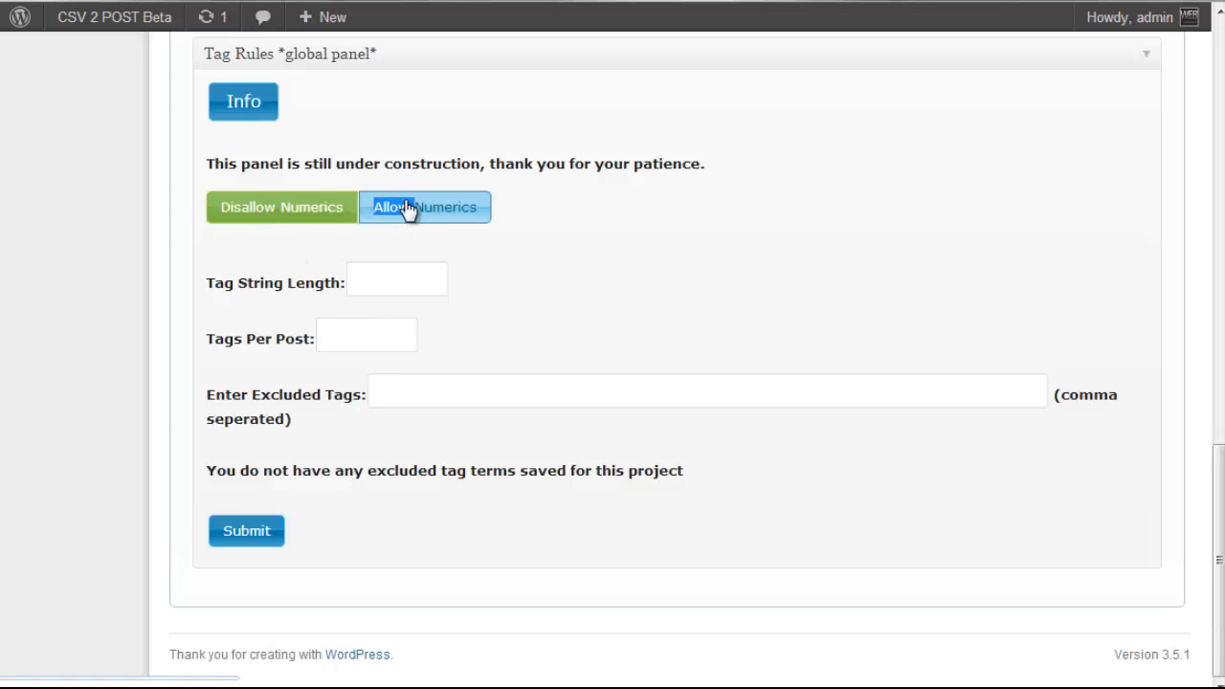
{"action": "left_click", "coordinate": [408, 208]}
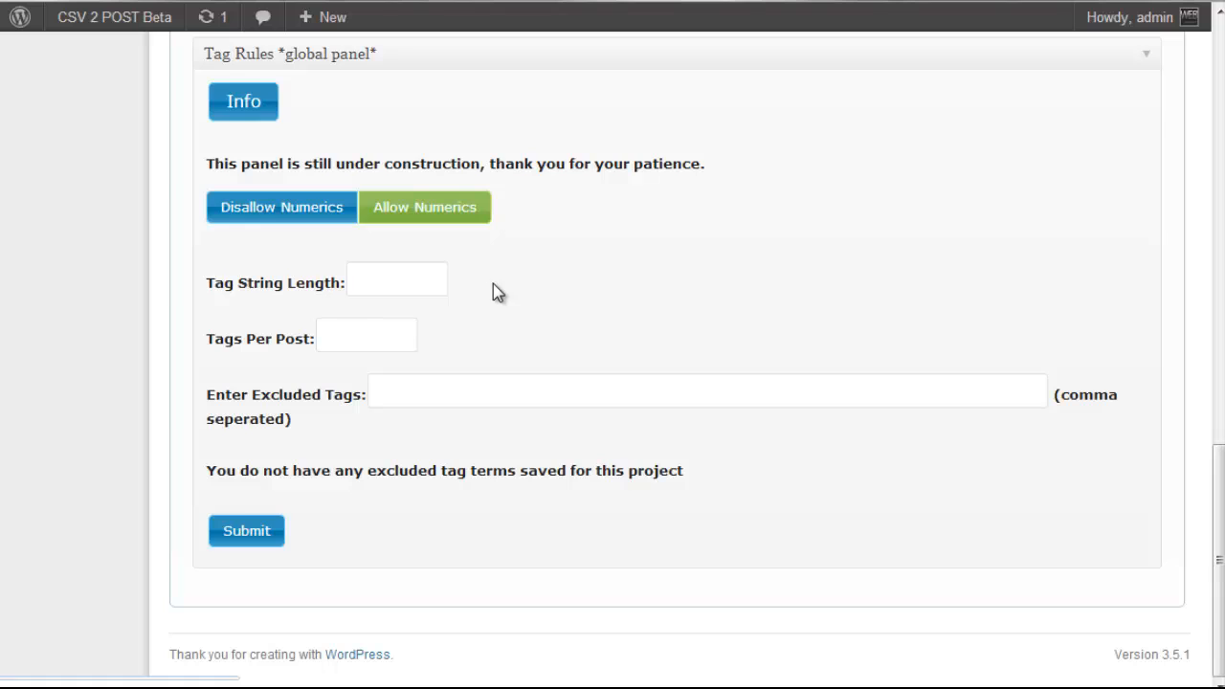
{"action": "left_click", "coordinate": [290, 203]}
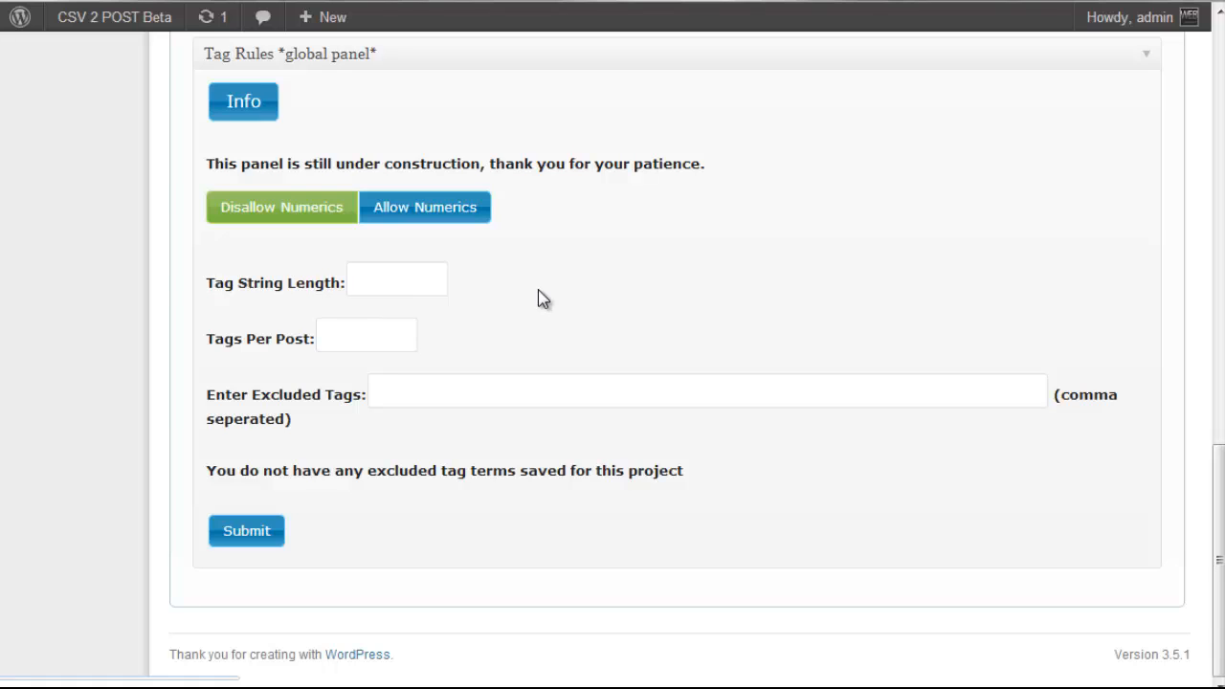
Step: Go through the Tag String Length, Tags Per Post and Enter Excluded Tags fields of the tag rules without entering values
{"action": "left_click", "coordinate": [378, 275]}
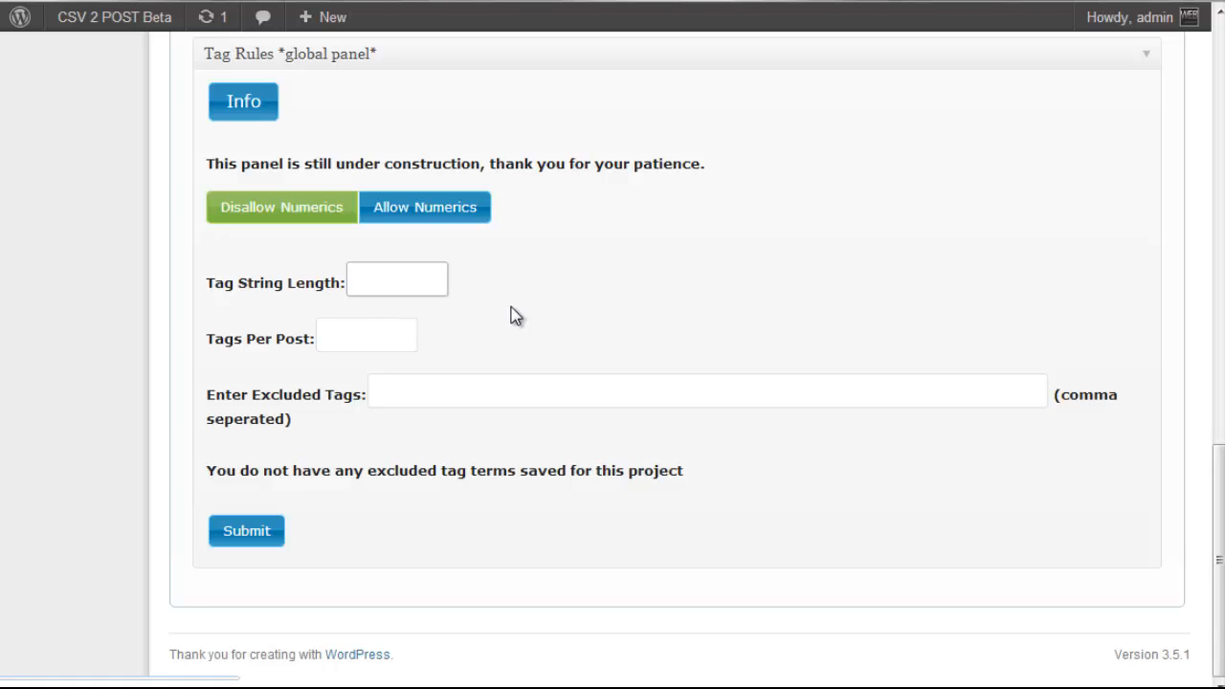
{"action": "left_click", "coordinate": [382, 332]}
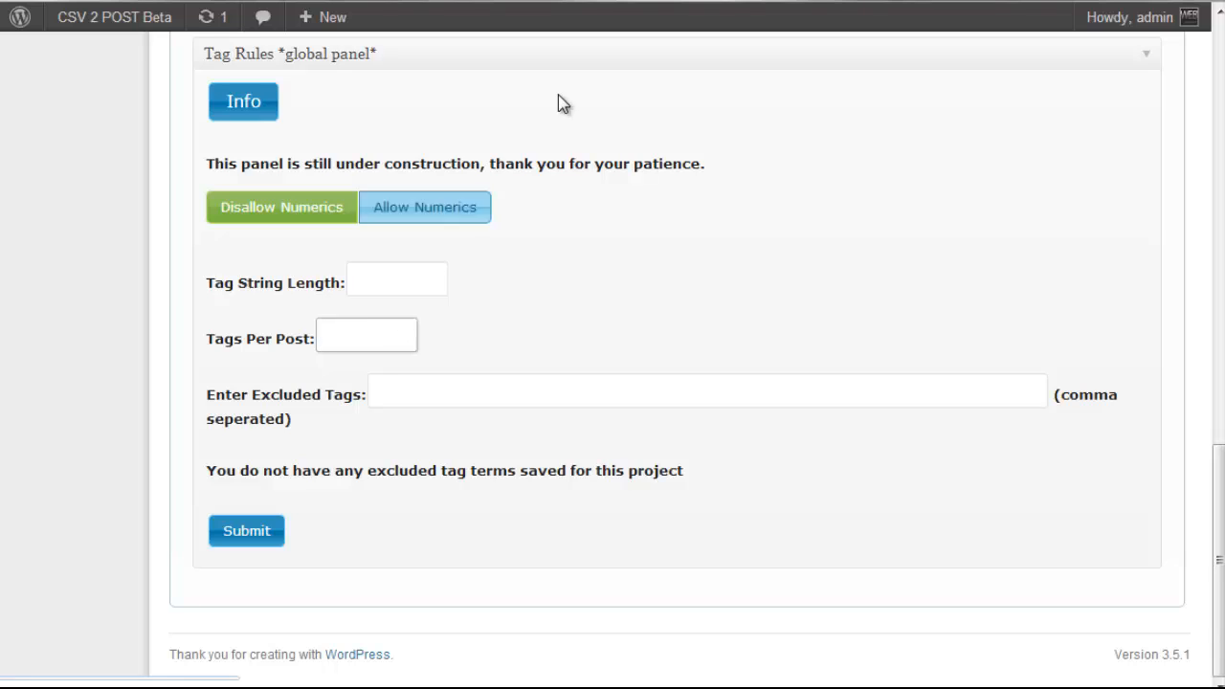
{"action": "left_click", "coordinate": [412, 281]}
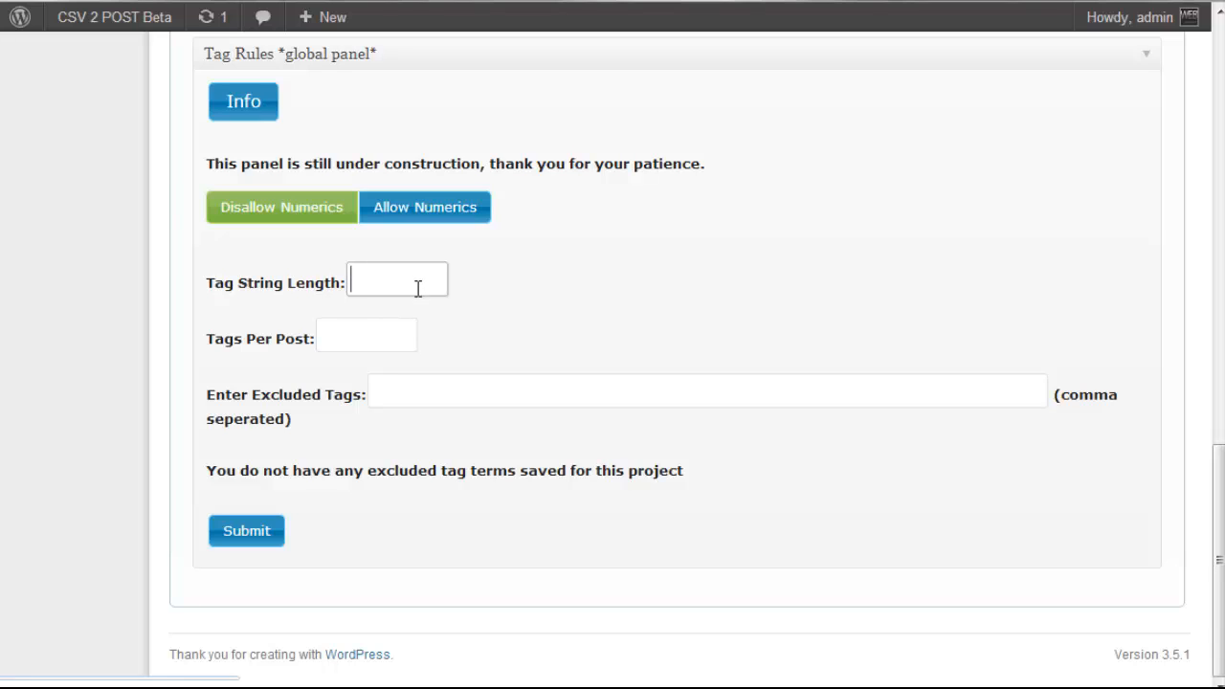
{"action": "left_click", "coordinate": [399, 325]}
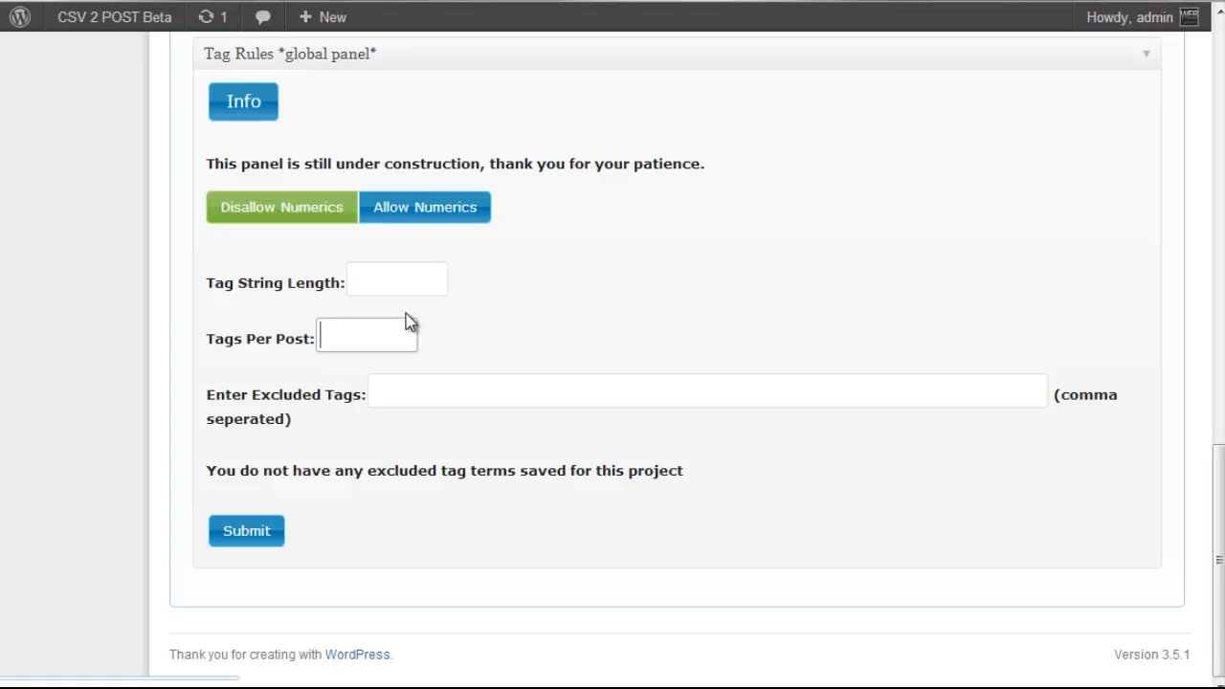
{"action": "left_click", "coordinate": [442, 392]}
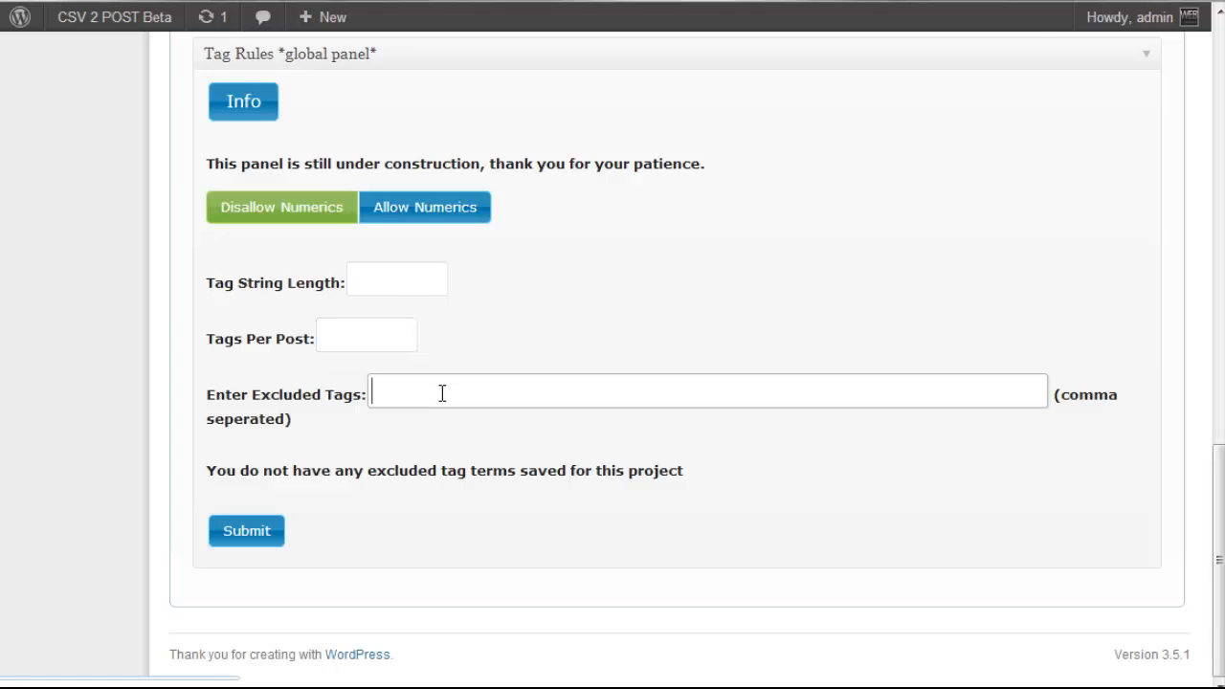